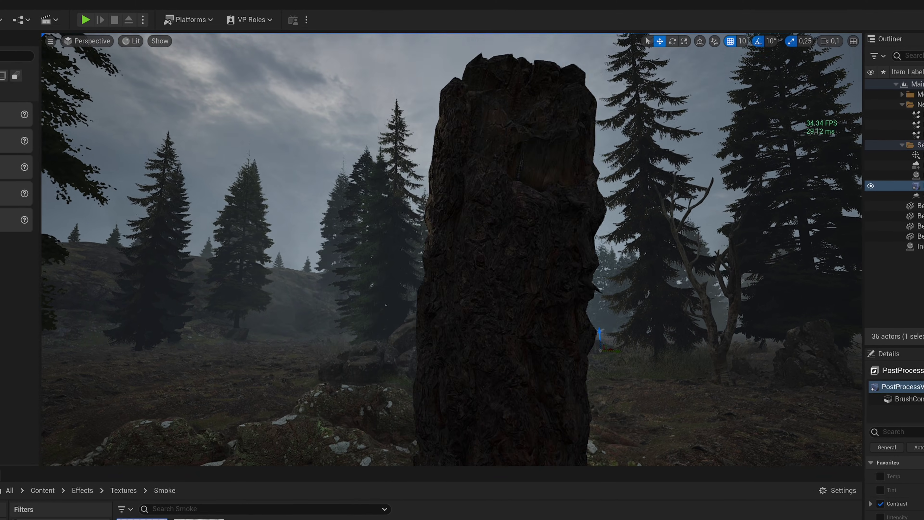
Fly the viewport backward through the foggy forest scene to examine the conifers and overall composition.
{"action": "key", "text": "s"}
{"action": "key", "text": "a"}
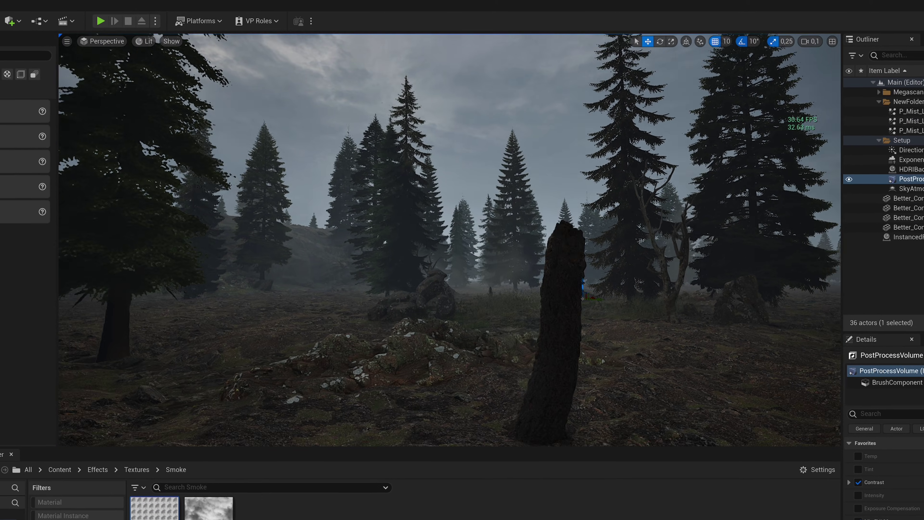
{"action": "key", "text": "s"}
{"action": "key", "text": "a"}
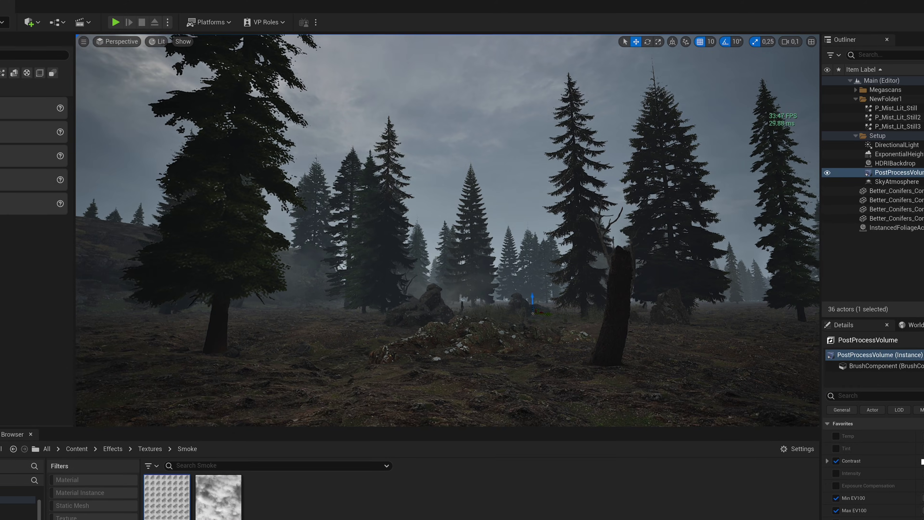
{"action": "key", "text": "s"}
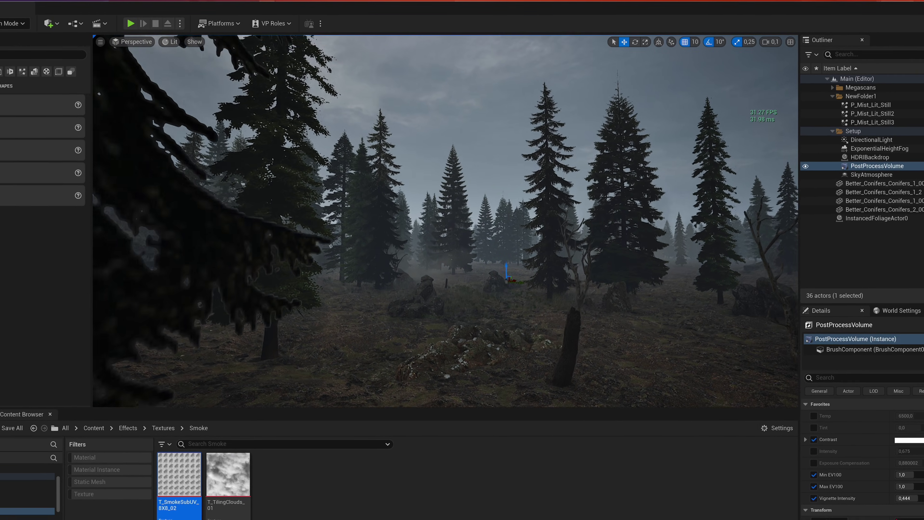
{"action": "key", "text": "s"}
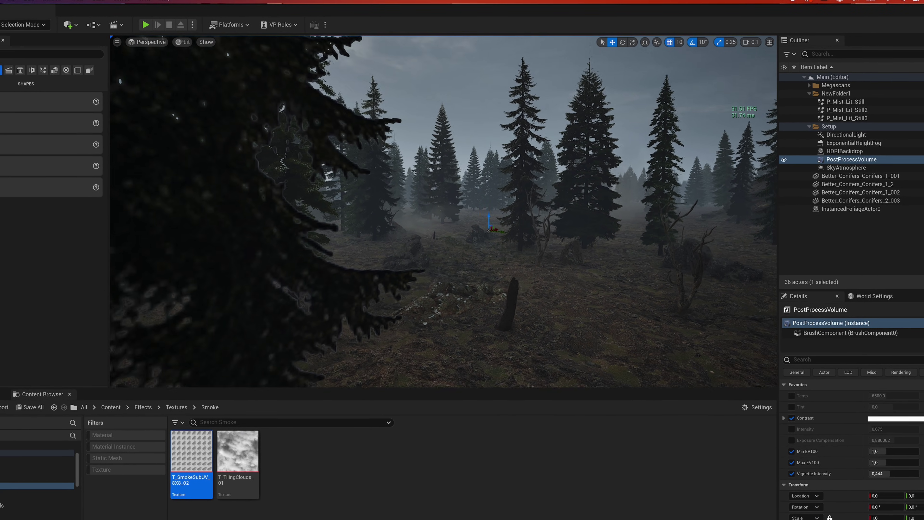
{"action": "key", "text": "s"}
{"action": "key", "text": "d"}
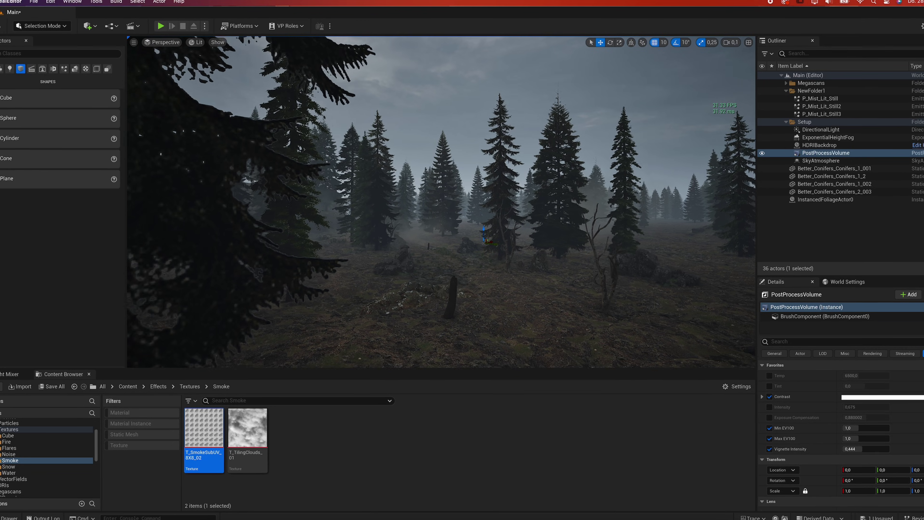
{"action": "key", "text": "s"}
{"action": "key", "text": "d"}
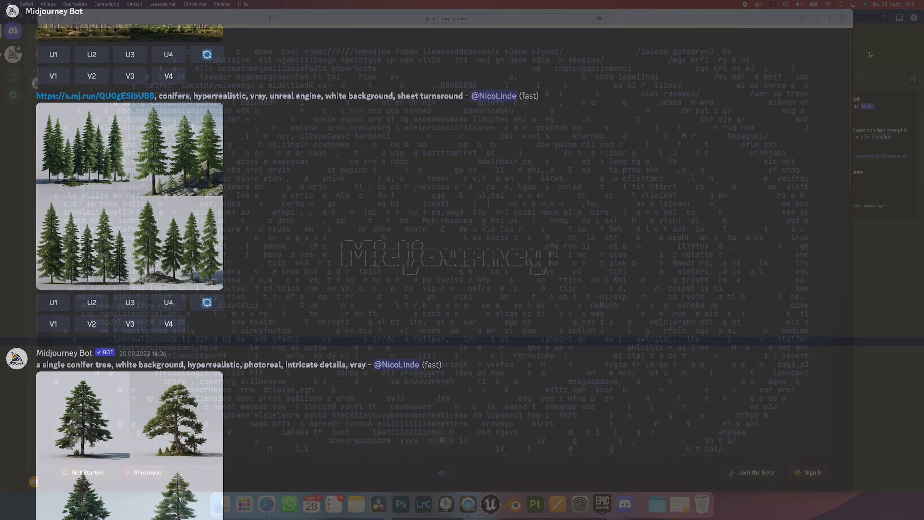
Switch to the Midjourney Bot chat in Discord and review the generated conifer tree images and their prompts.
{"action": "scroll", "coordinate": [462, 273], "scroll_direction": "down", "scroll_amount": 10}
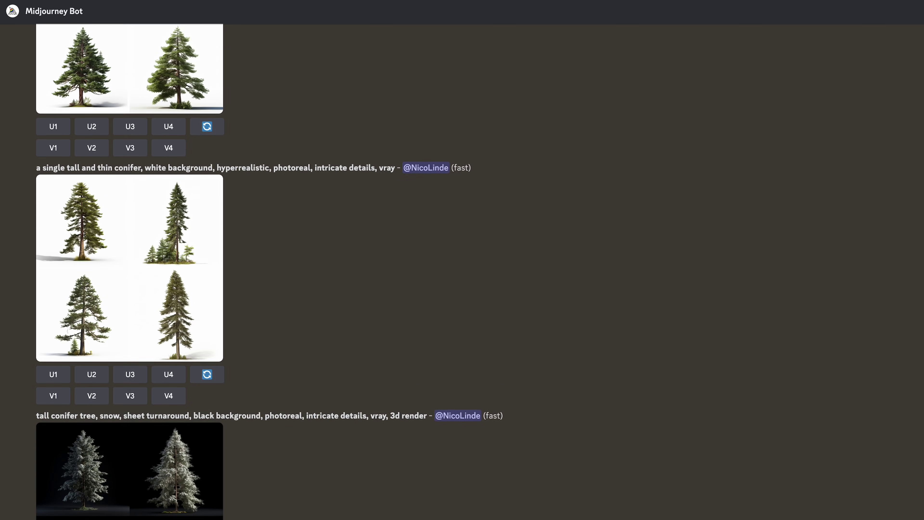
{"action": "scroll", "coordinate": [462, 273], "scroll_direction": "down", "scroll_amount": 15}
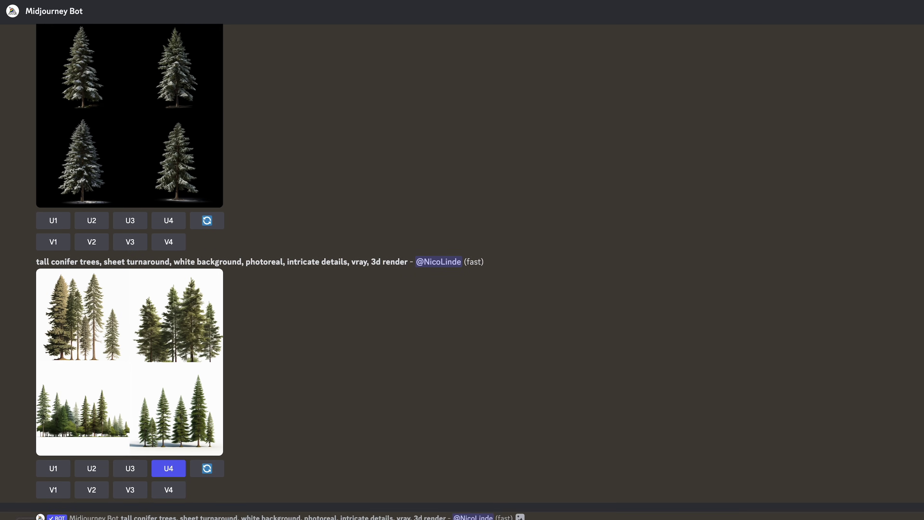
{"action": "scroll", "coordinate": [462, 273], "scroll_direction": "down", "scroll_amount": 10}
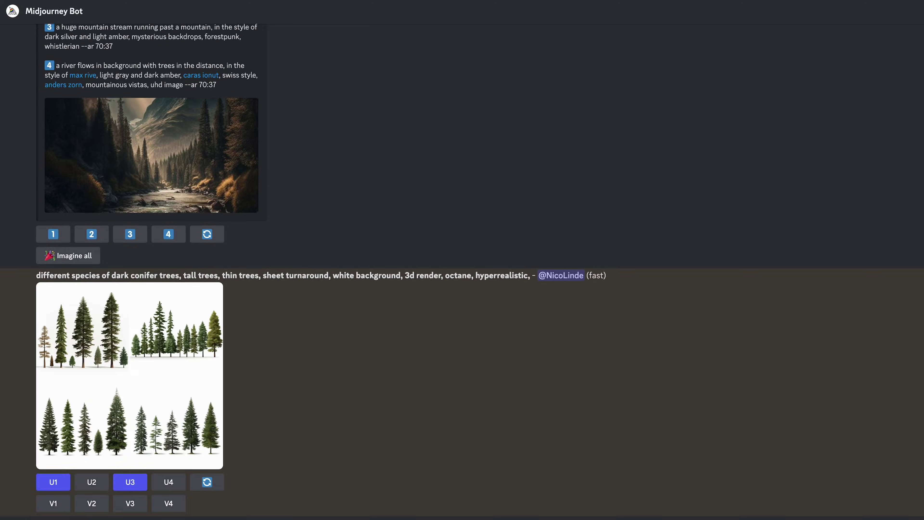
{"action": "scroll", "coordinate": [462, 272], "scroll_direction": "down", "scroll_amount": 5}
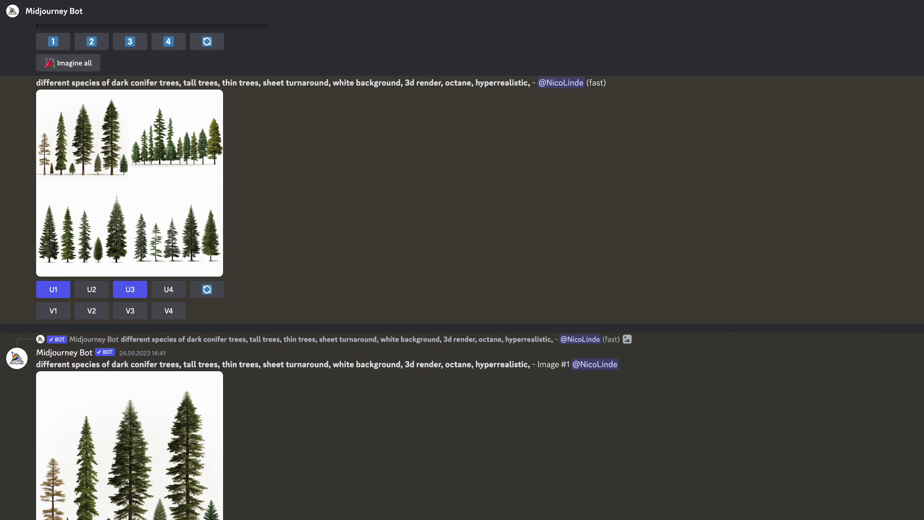
{"action": "scroll", "coordinate": [461, 273], "scroll_direction": "down", "scroll_amount": 8}
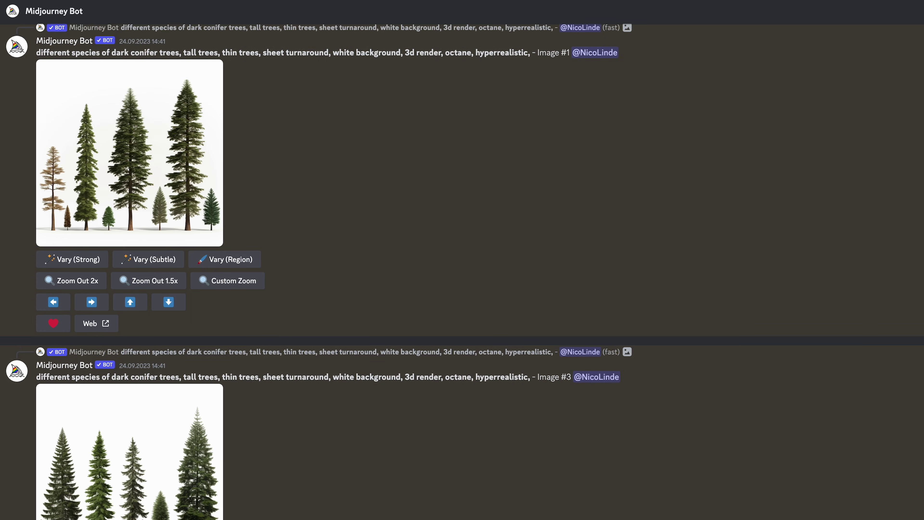
{"action": "scroll", "coordinate": [462, 273], "scroll_direction": "down", "scroll_amount": 4}
{"action": "scroll", "coordinate": [461, 273], "scroll_direction": "up", "scroll_amount": 12}
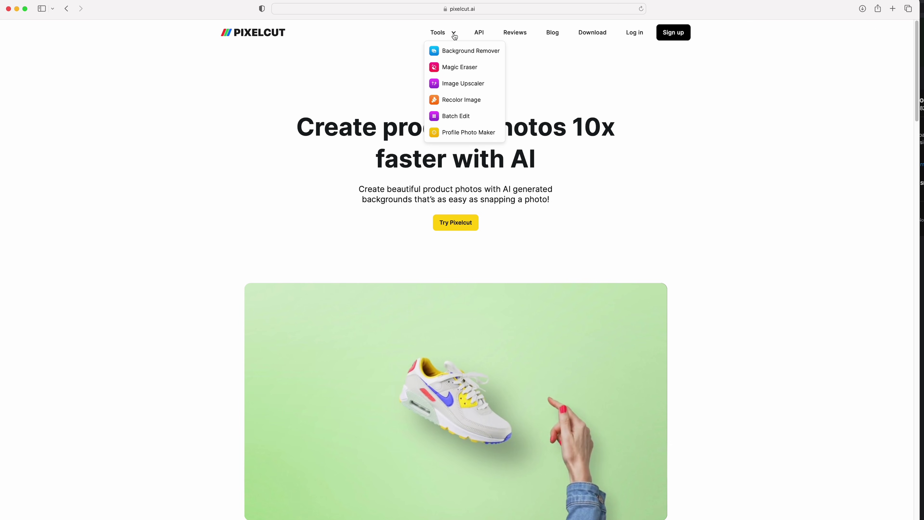
Open the Image Upscaler on pixelcut.ai and load the conifer image into it.
{"action": "left_click", "coordinate": [462, 81]}
{"action": "left_click_drag", "start_coordinate": [415, 132], "coordinate": [427, 221]}
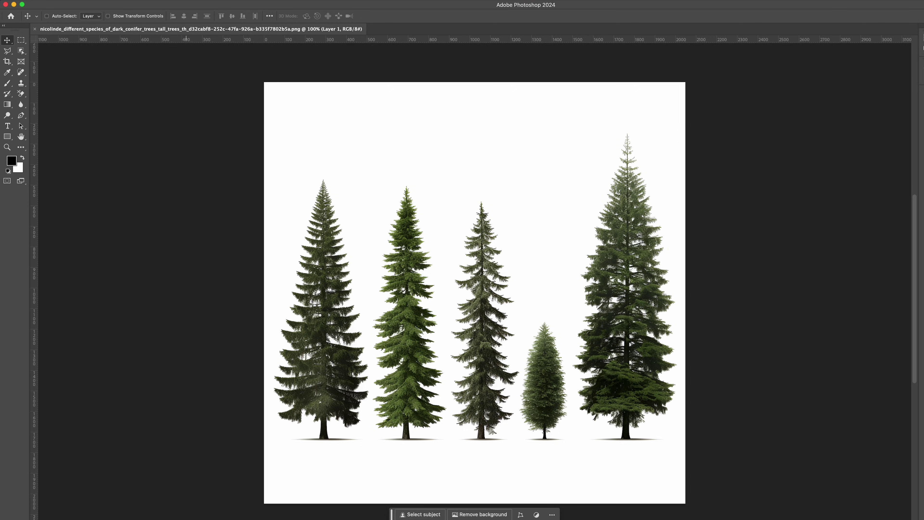
In Photoshop, select the white background with Color Range at fuzziness 165 and mask it out of the conifer layer.
{"action": "left_click", "coordinate": [187, 1]}
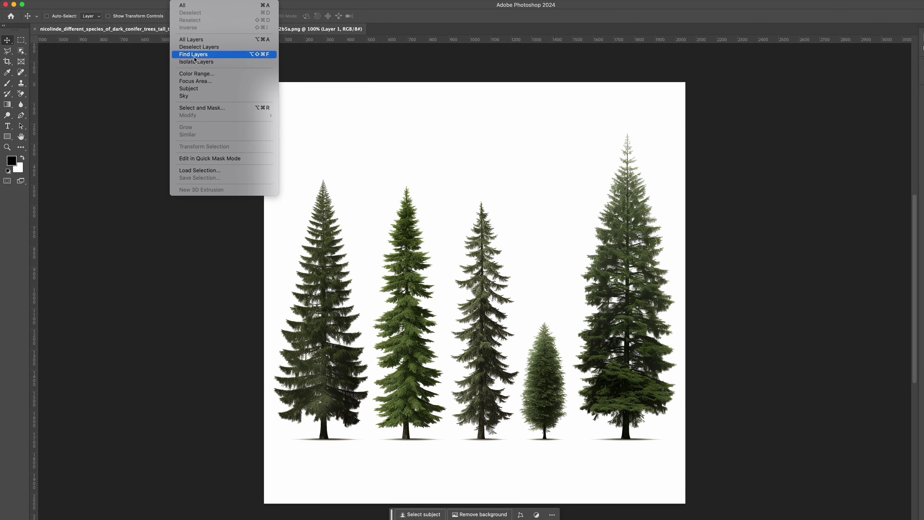
{"action": "left_click", "coordinate": [218, 77]}
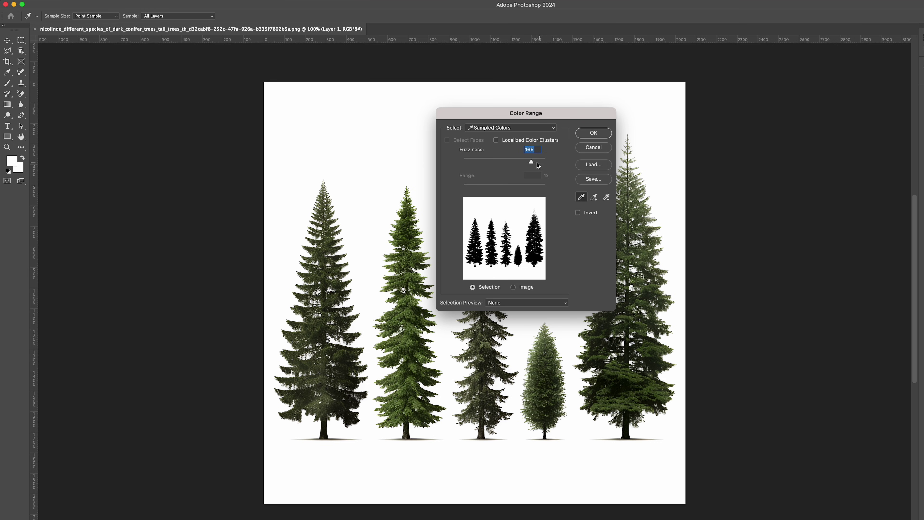
{"action": "left_click_drag", "start_coordinate": [501, 164], "coordinate": [532, 162]}
{"action": "left_click", "coordinate": [594, 134]}
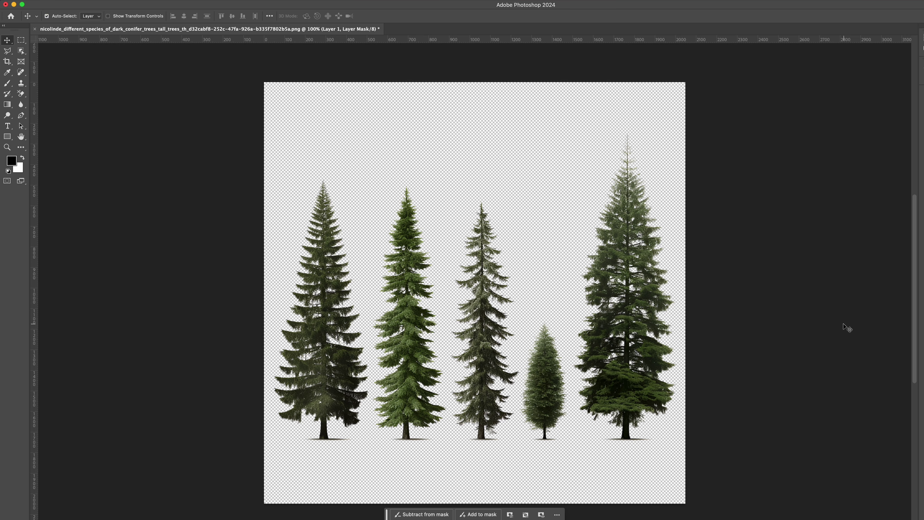
{"action": "key", "text": "super+equal"}
{"action": "mouse_move", "coordinate": [493, 302]}
{"action": "left_mouse_down"}
{"action": "mouse_move", "coordinate": [469, 264]}
{"action": "mouse_move", "coordinate": [509, 278]}
{"action": "mouse_move", "coordinate": [502, 295]}
{"action": "left_mouse_up"}
{"action": "key", "text": "super+minus"}
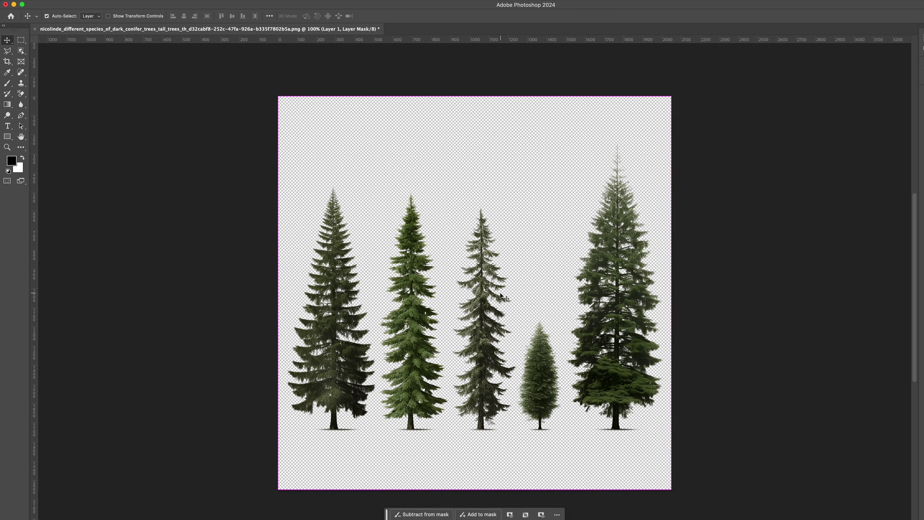
Switch to Blender and import Conifers_1.png as an image plane with the Principled material type.
{"action": "key", "text": "shift+a"}
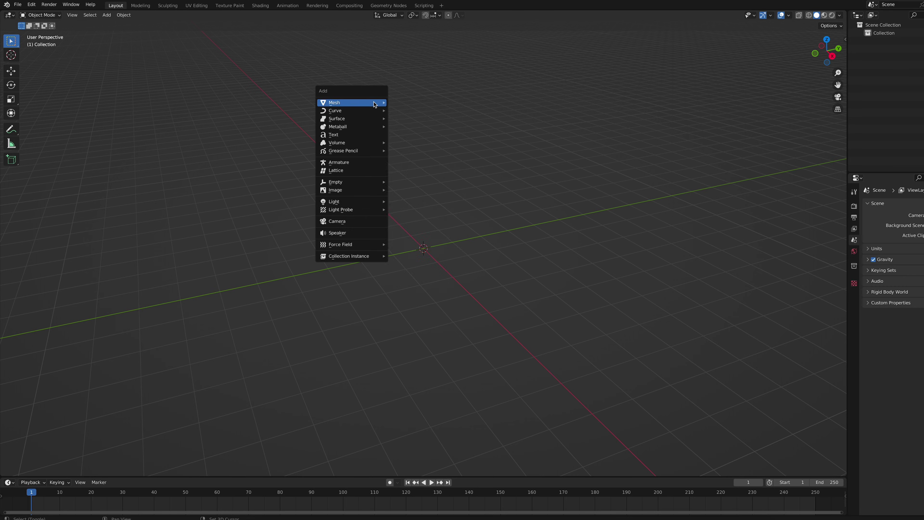
{"action": "left_click", "coordinate": [418, 206]}
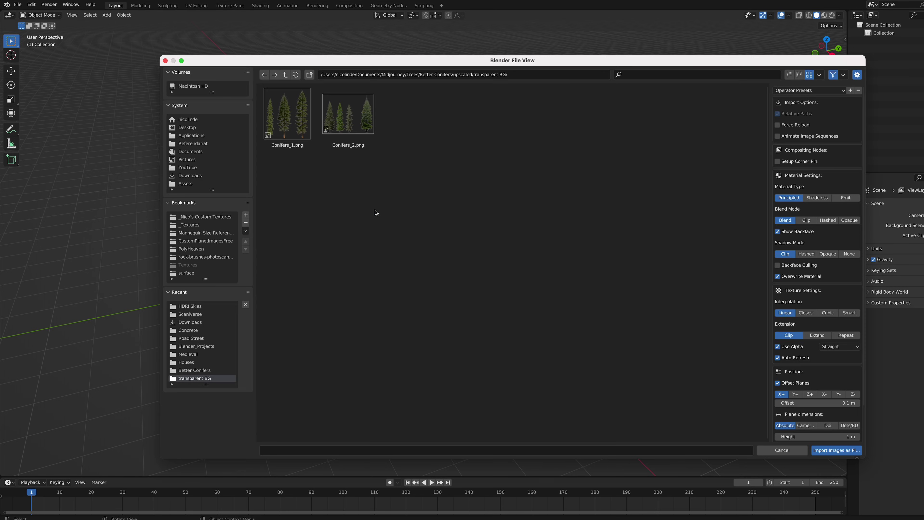
{"action": "double_click", "coordinate": [288, 106]}
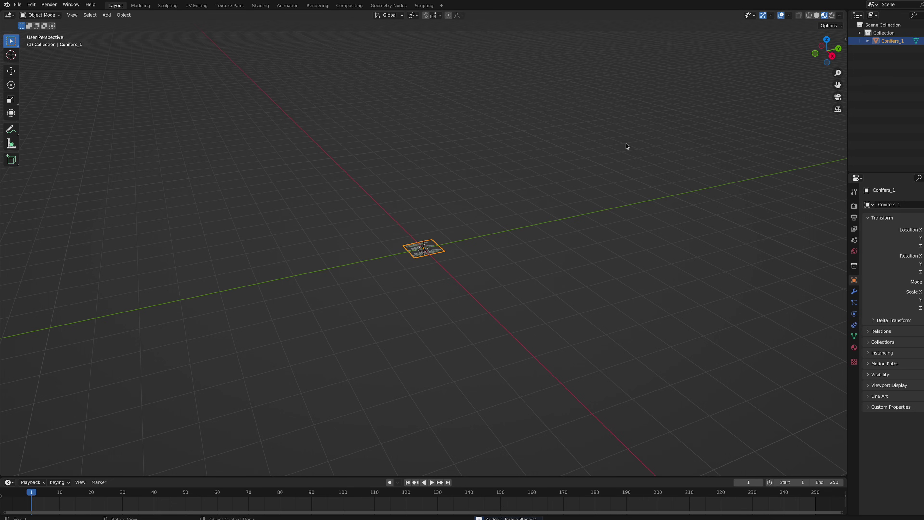
Rotate the Conifers_1 plane upright and scale it up uniformly.
{"action": "middle_click_drag", "start_coordinate": [626, 146], "coordinate": [464, 222]}
{"action": "scroll", "coordinate": [464, 222], "scroll_direction": "up", "scroll_amount": 3}
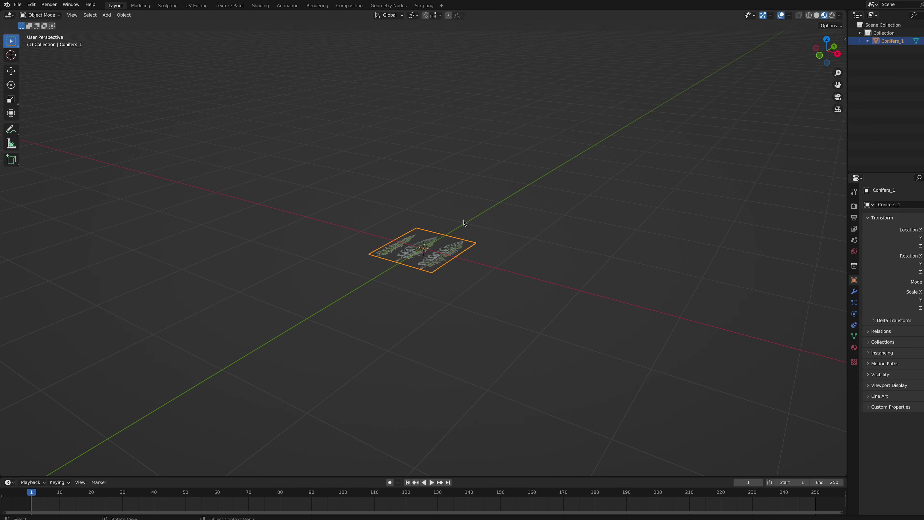
{"action": "key", "text": "Return"}
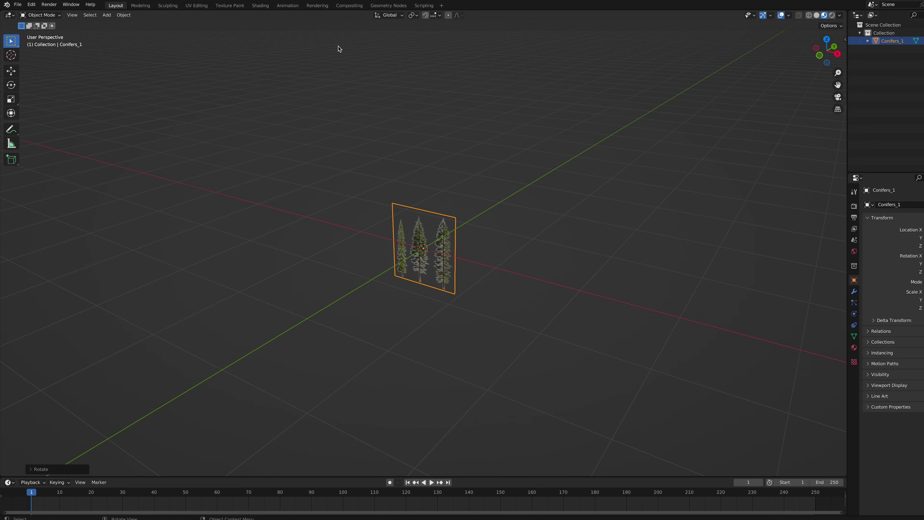
{"action": "middle_click_drag", "start_coordinate": [466, 183], "coordinate": [469, 220]}
{"action": "key", "text": "s"}
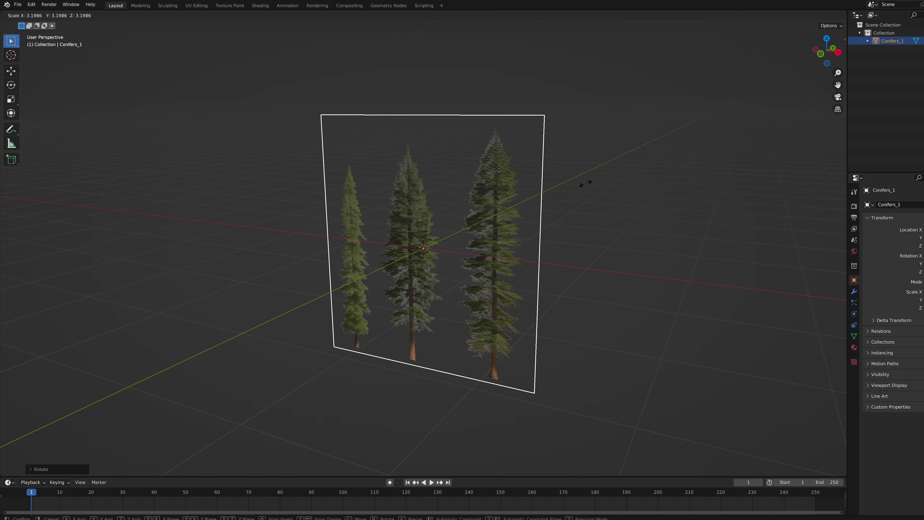
{"action": "left_click", "coordinate": [628, 157]}
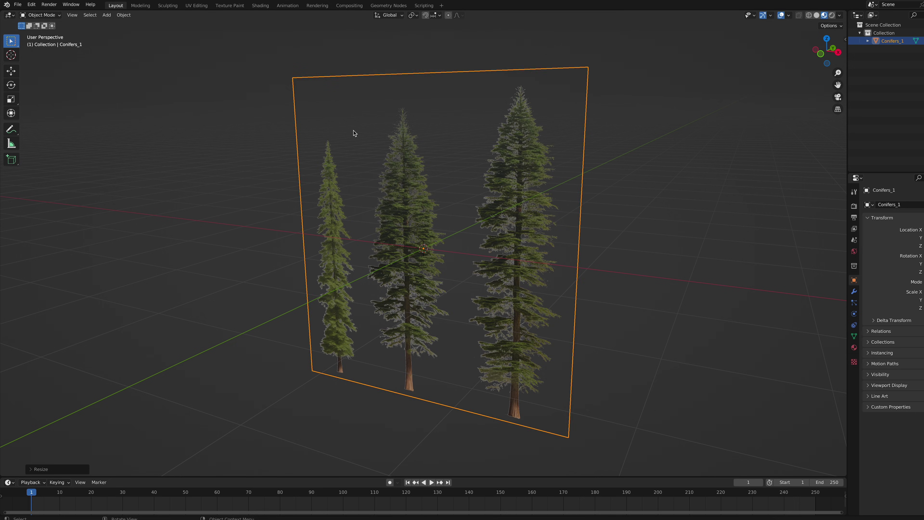
Import UnrealMannequin.fbx as a size reference, and enlarge and raise the conifer plane so the trunks stand at the mannequin's feet.
{"action": "left_click", "coordinate": [251, 137]}
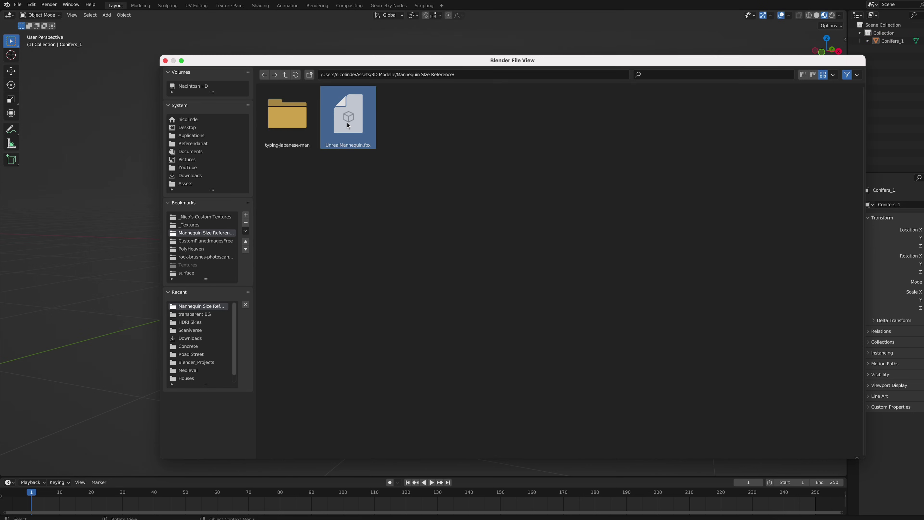
{"action": "double_click", "coordinate": [347, 122]}
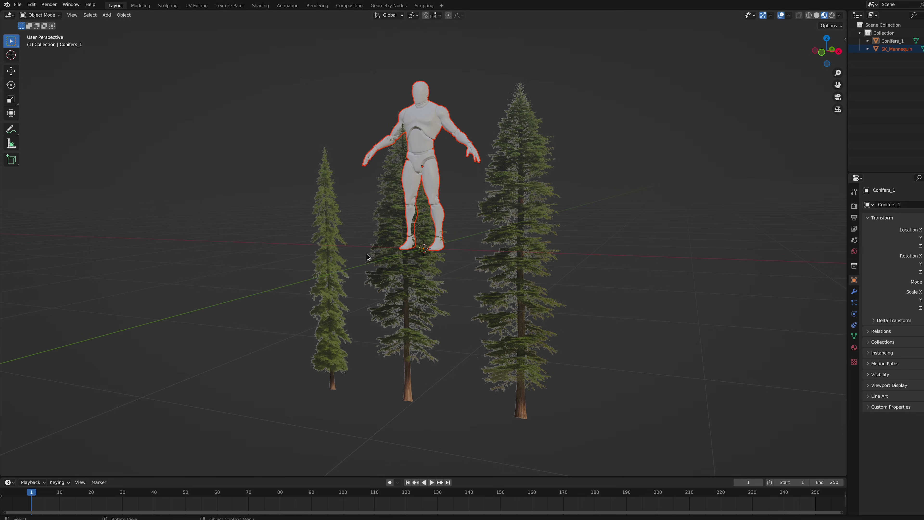
{"action": "key", "text": "KP_1"}
{"action": "key", "text": "g"}
{"action": "left_click", "coordinate": [493, 202]}
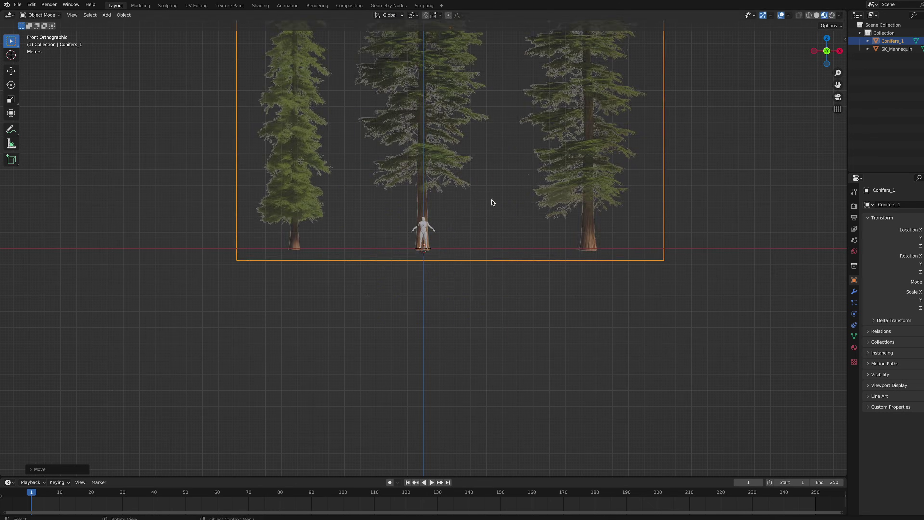
{"action": "scroll", "coordinate": [385, 215], "scroll_direction": "down", "scroll_amount": 3}
{"action": "key", "text": "KP_Decimal"}
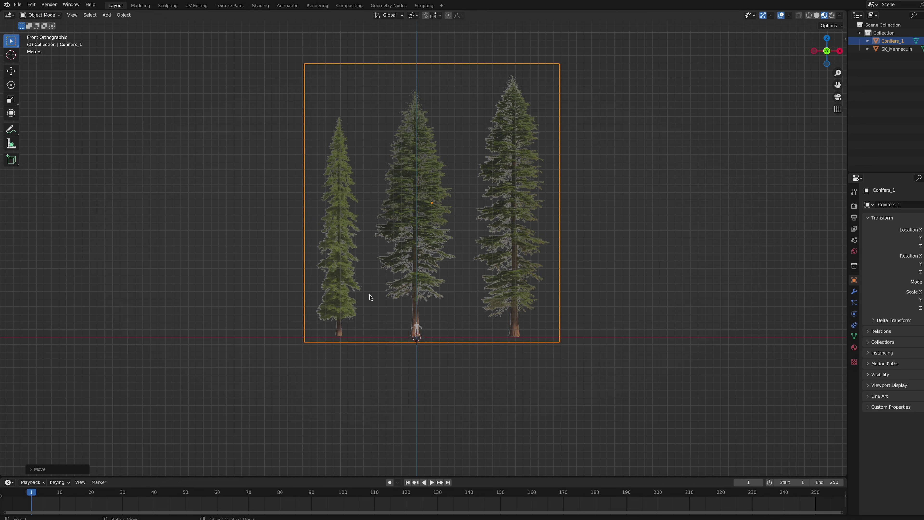
Add two vertical loop cuts between the three trees and separate the outer tree faces into their own objects.
{"action": "key", "text": "Tab"}
{"action": "left_click", "coordinate": [403, 65]}
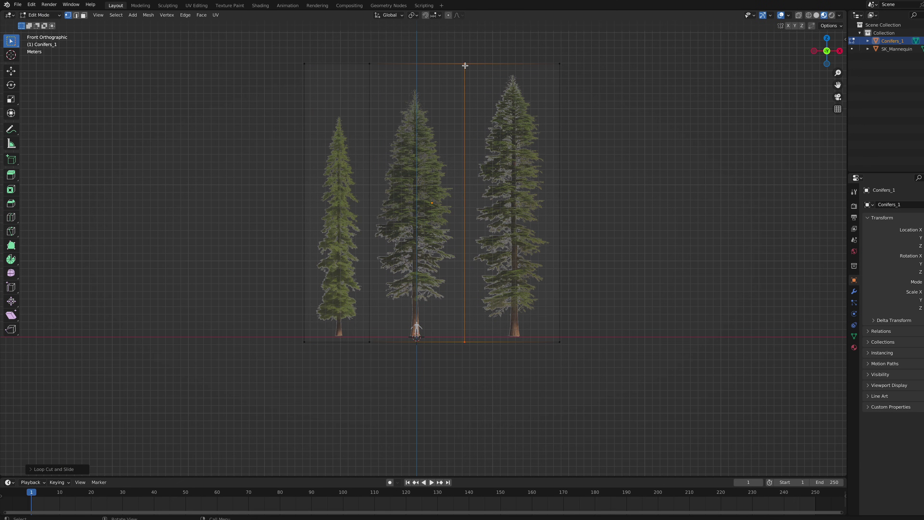
{"action": "left_click", "coordinate": [500, 136]}
{"action": "left_click", "coordinate": [465, 136]}
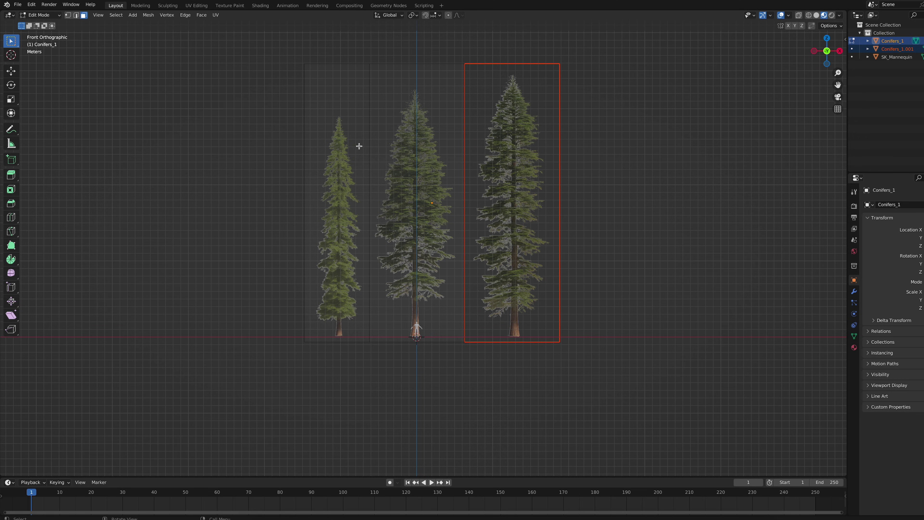
{"action": "left_click", "coordinate": [356, 146]}
{"action": "left_click", "coordinate": [356, 146]}
{"action": "key", "text": "Tab"}
{"action": "key", "text": "alt+a"}
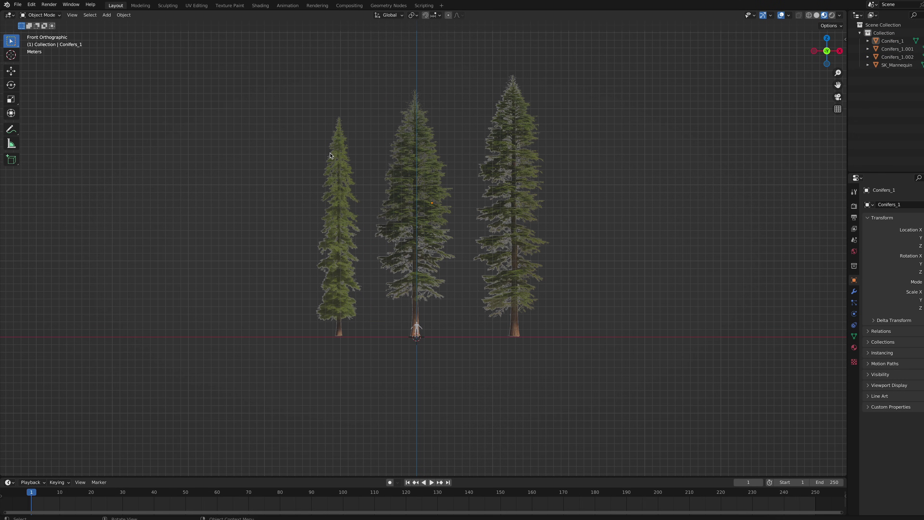
Move the left tree about 10 m along X onto the middle tree at the origin, and bring the right tree there too.
{"action": "key", "text": "g"}
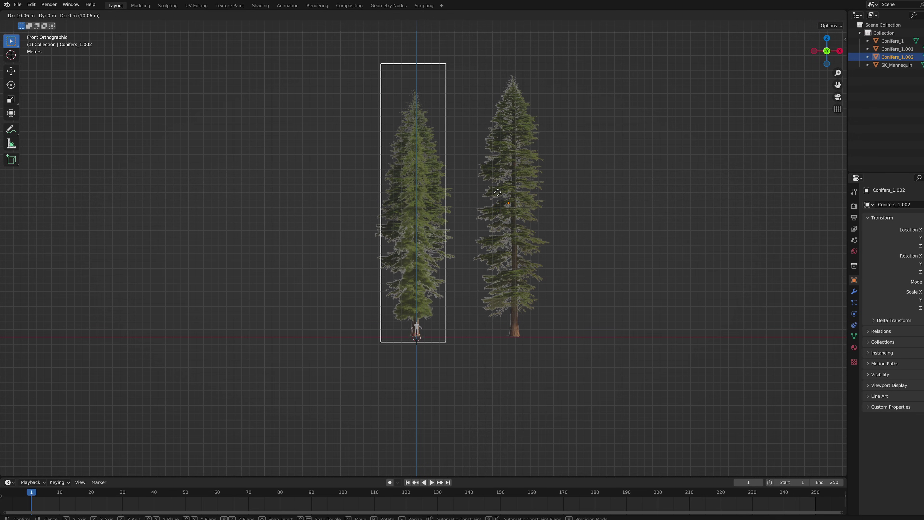
{"action": "left_click", "coordinate": [497, 192]}
{"action": "left_click", "coordinate": [524, 192]}
{"action": "key", "text": "g"}
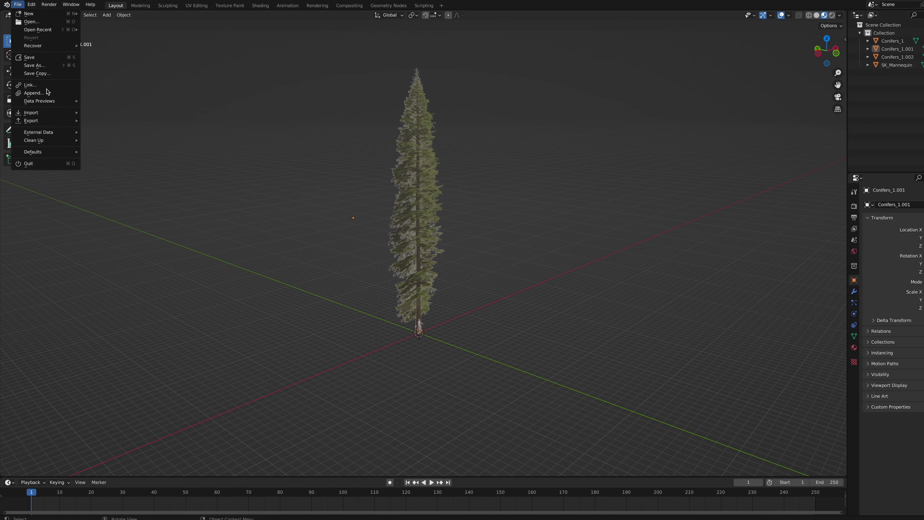
Open the FBX export settings for the conifer planes and choose a different path mode.
{"action": "mouse_move", "coordinate": [63, 124]}
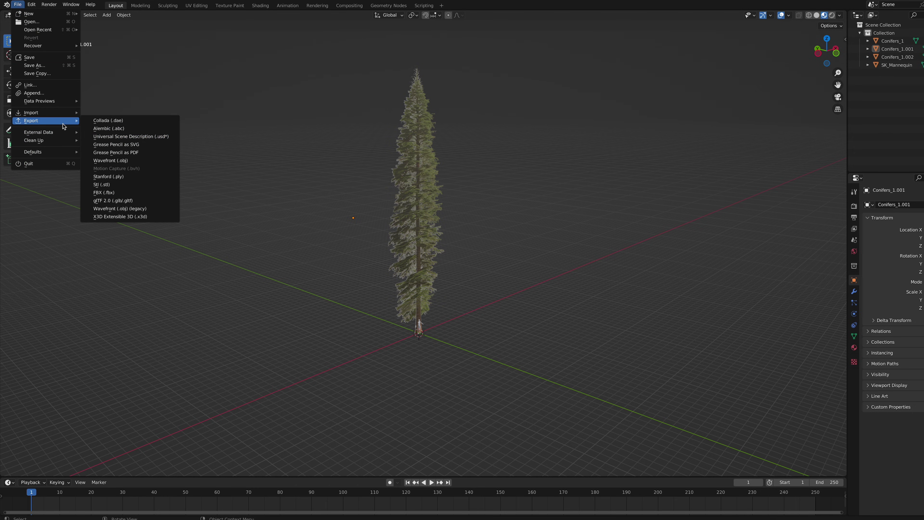
{"action": "left_click", "coordinate": [121, 192]}
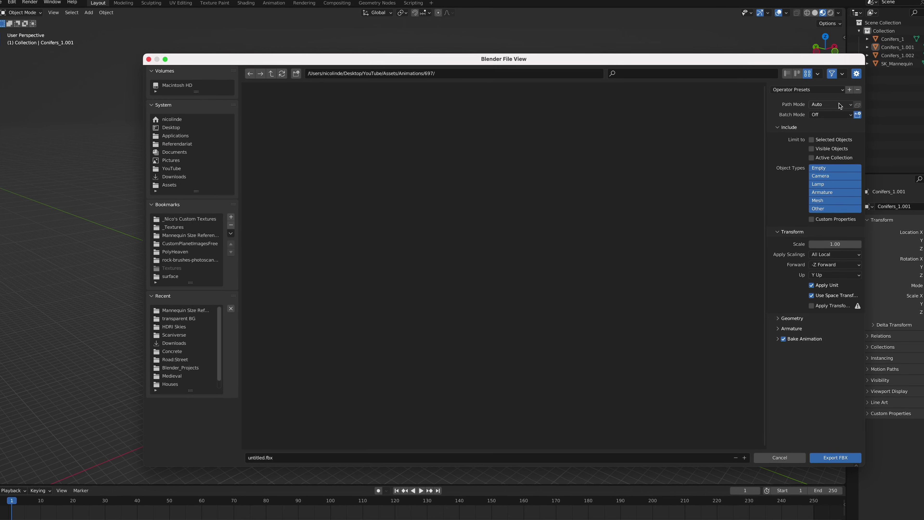
{"action": "left_click", "coordinate": [841, 106]}
{"action": "left_click", "coordinate": [807, 162]}
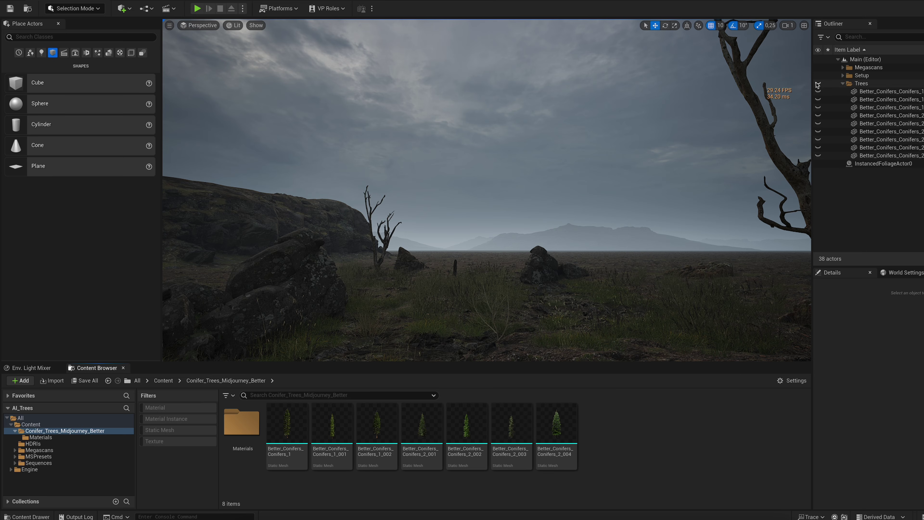
Switch to Unreal Engine and unhide the conifer actors in the Trees folder.
{"action": "left_click", "coordinate": [818, 84]}
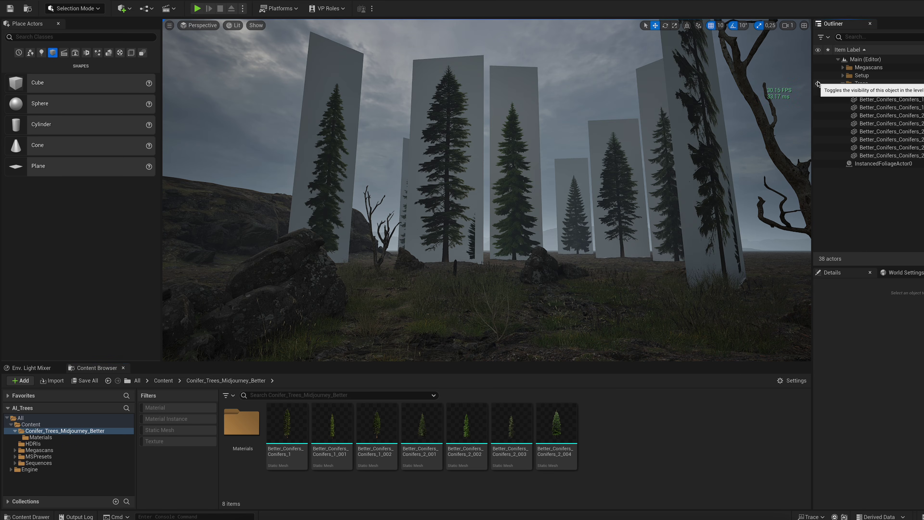
{"action": "key", "text": "w"}
{"action": "right_click_drag", "start_coordinate": [528, 217], "coordinate": [528, 218]}
{"action": "key", "text": "a"}
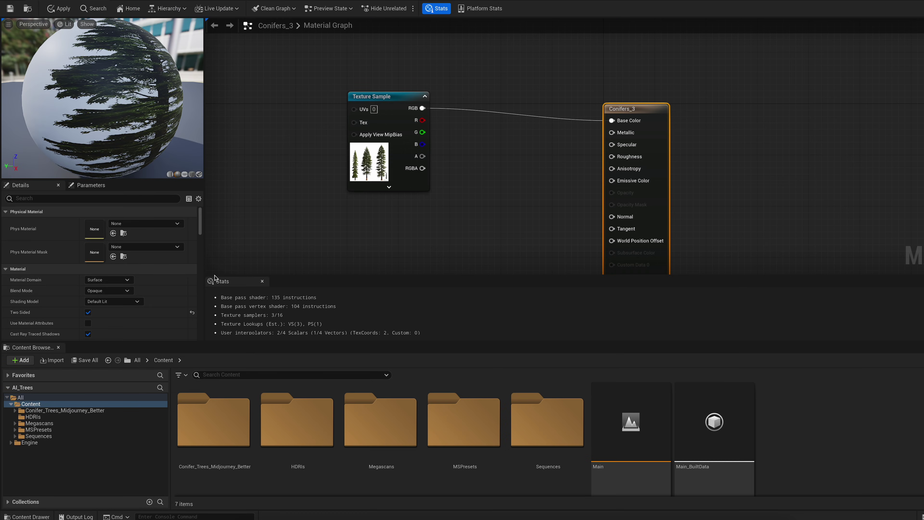
Set the Conifers_3 material's blend mode to Masked, connect the texture's alpha to Opacity Mask, and add a constant for Specular.
{"action": "left_click", "coordinate": [121, 306]}
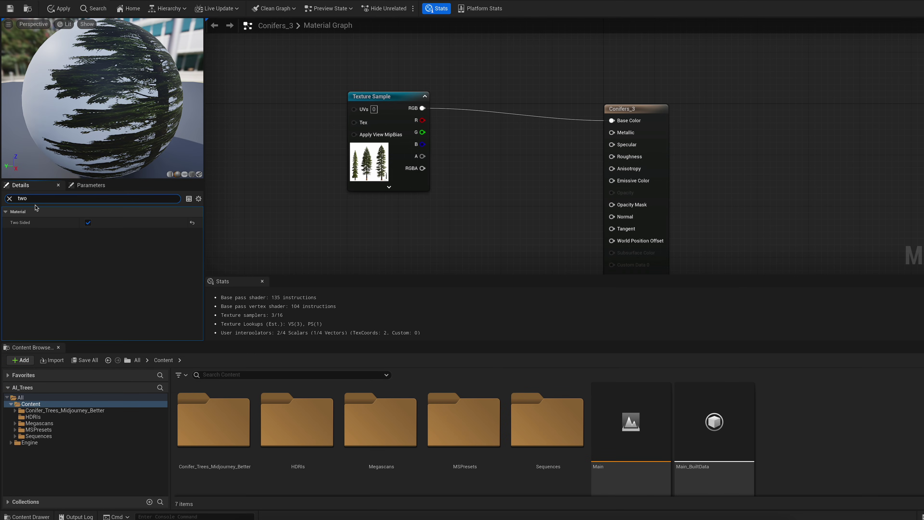
{"action": "left_click", "coordinate": [9, 199]}
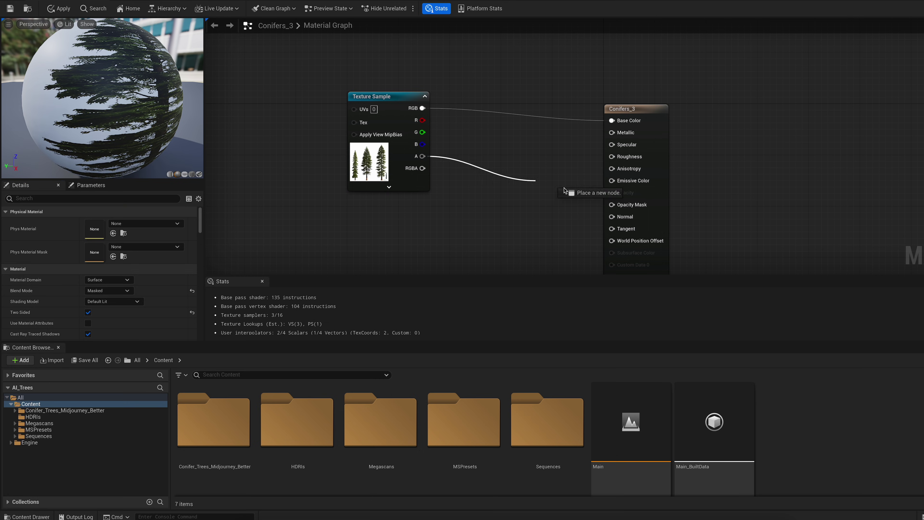
{"action": "left_click_drag", "start_coordinate": [564, 190], "coordinate": [629, 206]}
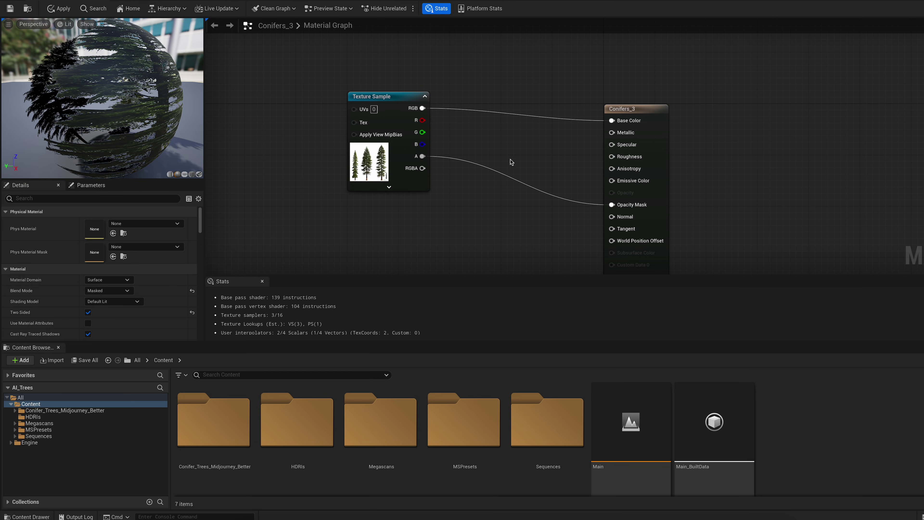
{"action": "left_click", "coordinate": [454, 135]}
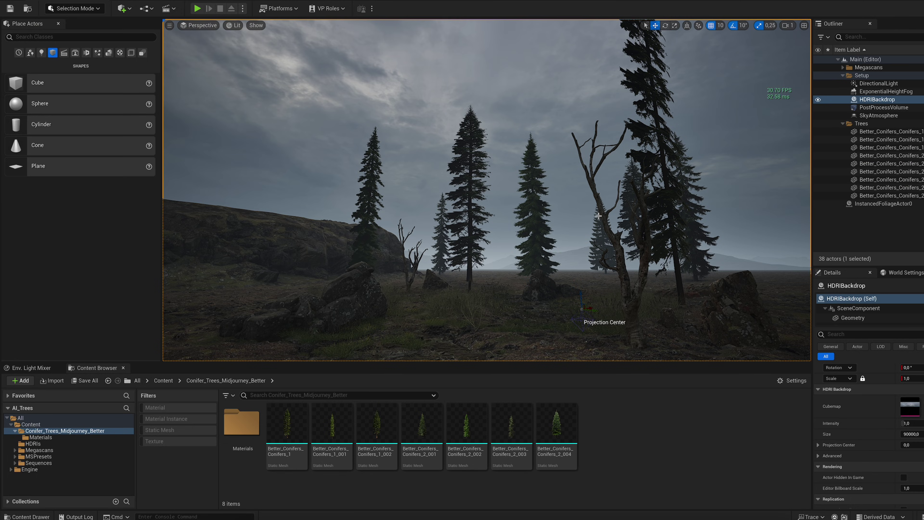
Fly around the conifer planes in the level and examine how they look from different angles and heights.
{"action": "key", "text": "w"}
{"action": "right_click_drag", "start_coordinate": [584, 218], "coordinate": [651, 204]}
{"action": "key", "text": "s"}
{"action": "key", "text": "w"}
{"action": "key", "text": "d"}
{"action": "key", "text": "a"}
{"action": "left_click_drag", "start_coordinate": [564, 117], "coordinate": [559, 66]}
{"action": "key", "text": "a"}
{"action": "right_click_drag", "start_coordinate": [487, 190], "coordinate": [547, 184]}
{"action": "key", "text": "q"}
{"action": "key", "text": "w"}
{"action": "key", "text": "e"}
{"action": "key", "text": "w"}
{"action": "key", "text": "q"}
{"action": "key", "text": "e"}
Open M_MS_Billboard_Material from the MSPresets folder and copy its camera-facing billboard nodes.
{"action": "left_click", "coordinate": [38, 456]}
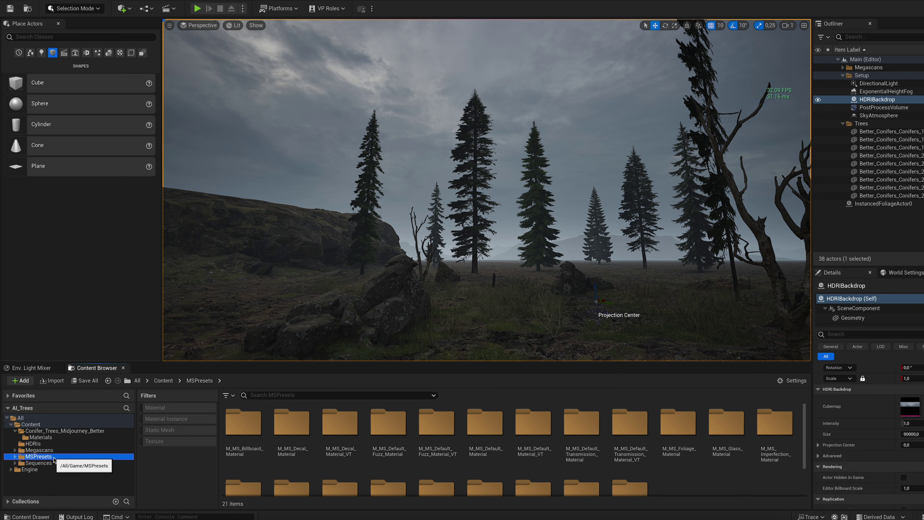
{"action": "double_click", "coordinate": [239, 424]}
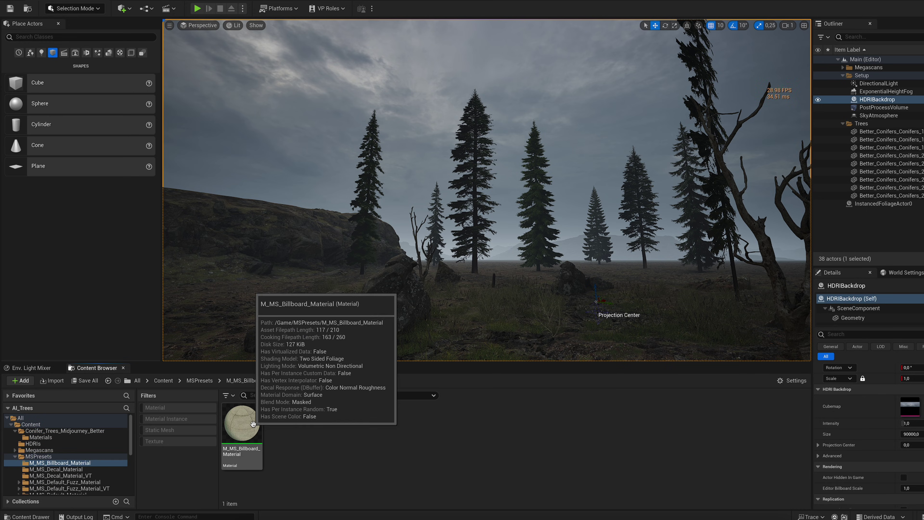
{"action": "left_click", "coordinate": [240, 417]}
{"action": "double_click", "coordinate": [240, 418]}
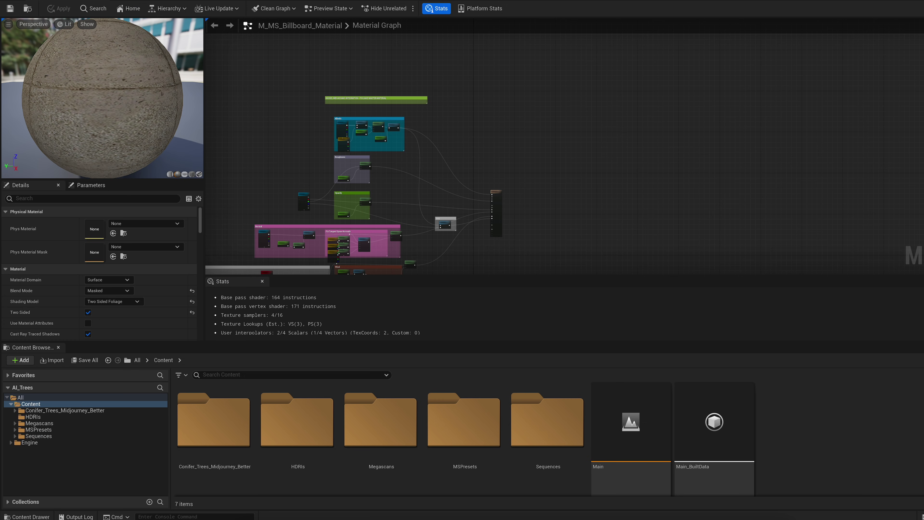
{"action": "right_click_drag", "start_coordinate": [569, 218], "coordinate": [687, 95]}
{"action": "scroll", "coordinate": [302, 228], "scroll_direction": "up", "scroll_amount": 3}
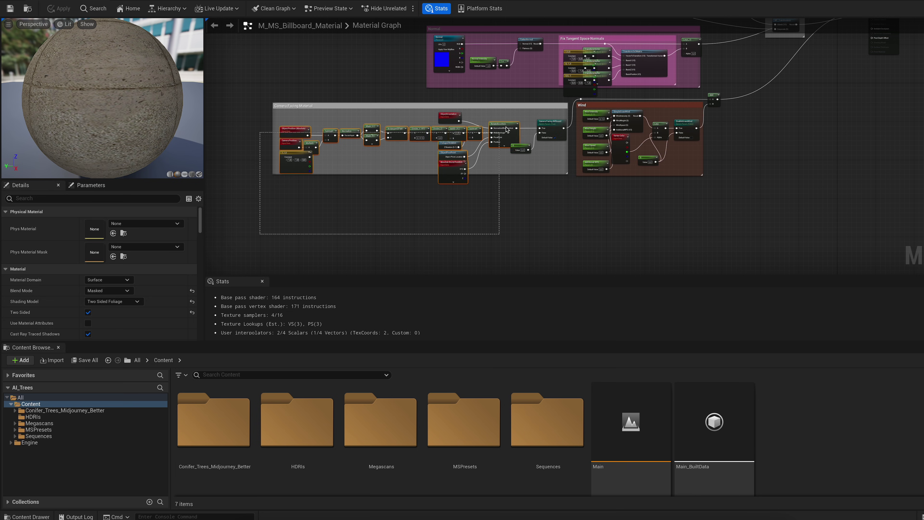
{"action": "left_click_drag", "start_coordinate": [545, 117], "coordinate": [545, 118]}
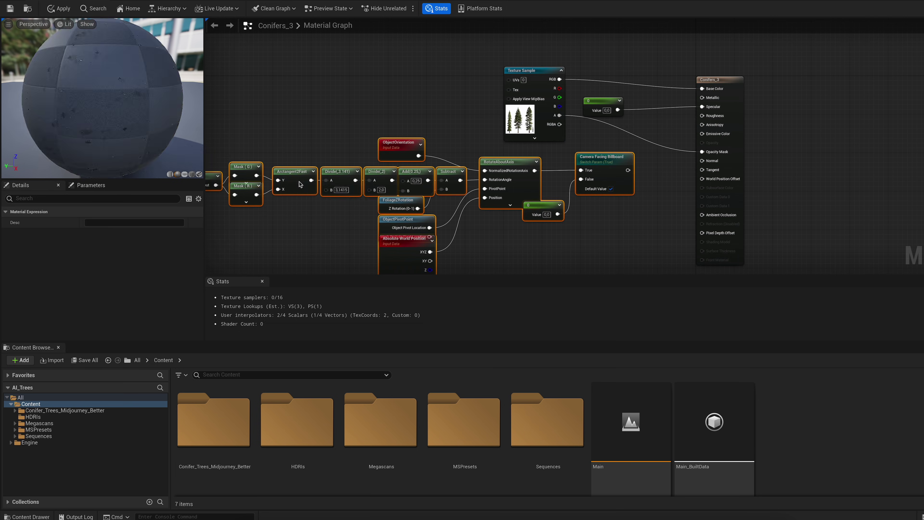
Position the copied billboard nodes in Conifers_3, connect Camera Facing Billboard to World Position Offset, and save the material.
{"action": "left_click_drag", "start_coordinate": [590, 165], "coordinate": [532, 184]}
{"action": "left_click", "coordinate": [572, 193]}
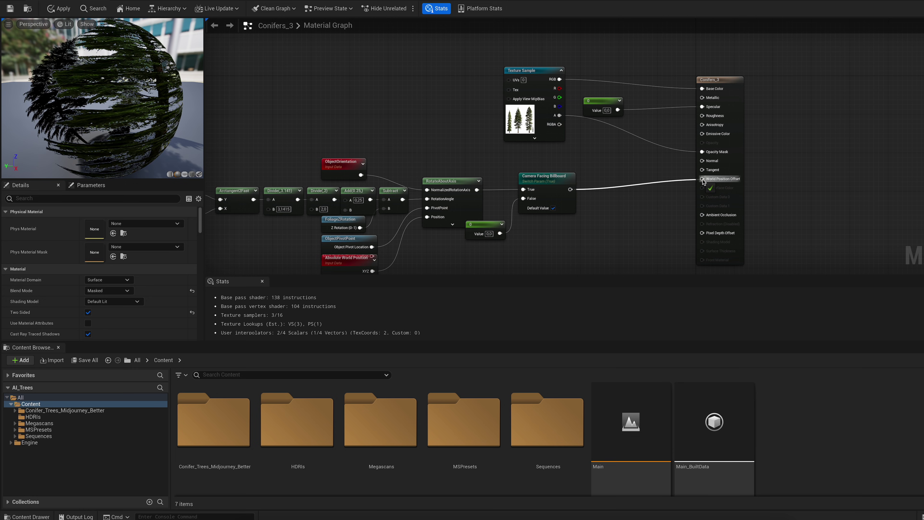
{"action": "left_click_drag", "start_coordinate": [703, 181], "coordinate": [703, 179]}
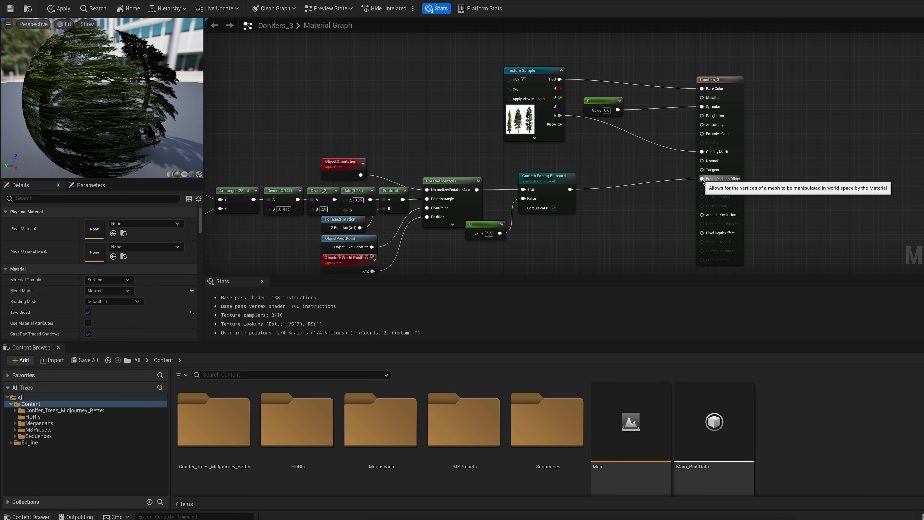
{"action": "left_click", "coordinate": [10, 8]}
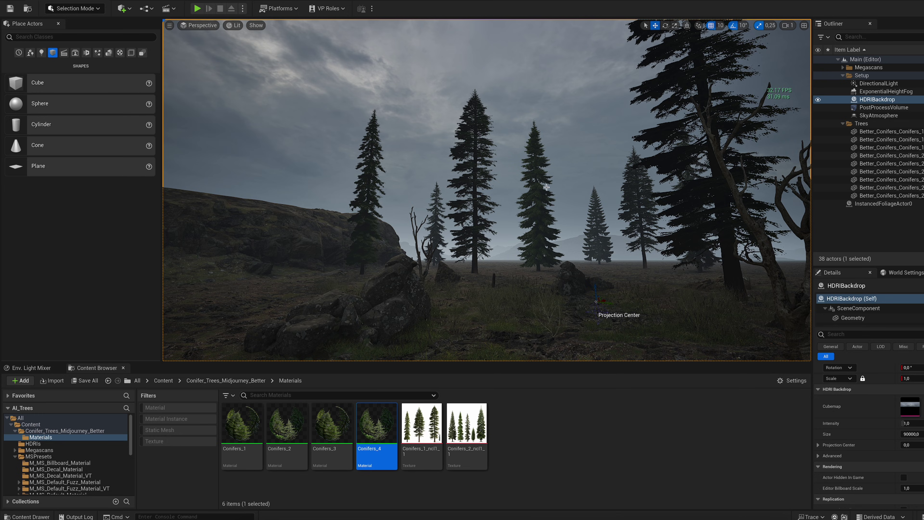
Delete all the individually placed Better_Conifers actors from the Trees folder.
{"action": "key", "text": "w"}
{"action": "mouse_move", "coordinate": [560, 206]}
{"action": "right_mouse_down"}
{"action": "mouse_move", "coordinate": [603, 212]}
{"action": "mouse_move", "coordinate": [560, 213]}
{"action": "right_mouse_up"}
{"action": "key", "text": "a"}
{"action": "key", "text": "a"}
{"action": "key", "text": "d"}
{"action": "left_click_drag", "start_coordinate": [542, 134], "coordinate": [549, 164]}
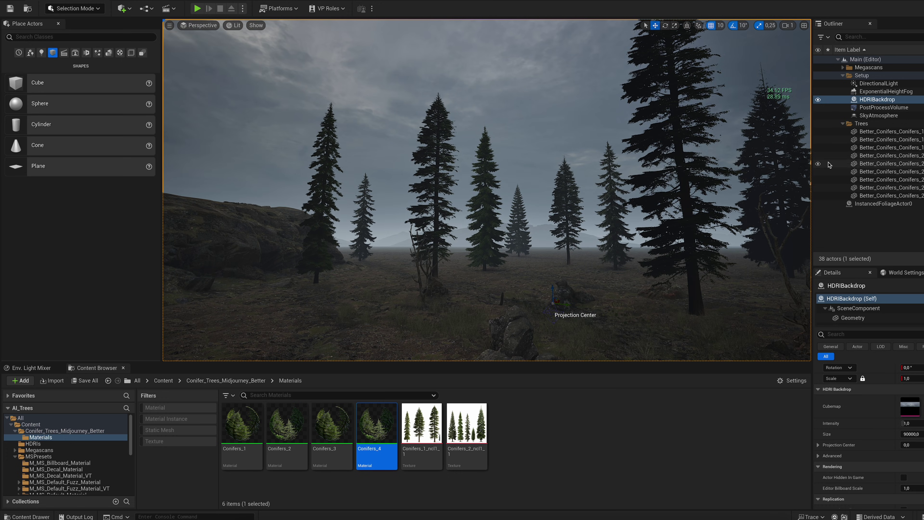
{"action": "left_click", "coordinate": [880, 131]}
{"action": "left_click", "coordinate": [880, 195], "text": "shift"}
{"action": "key", "text": "Delete"}
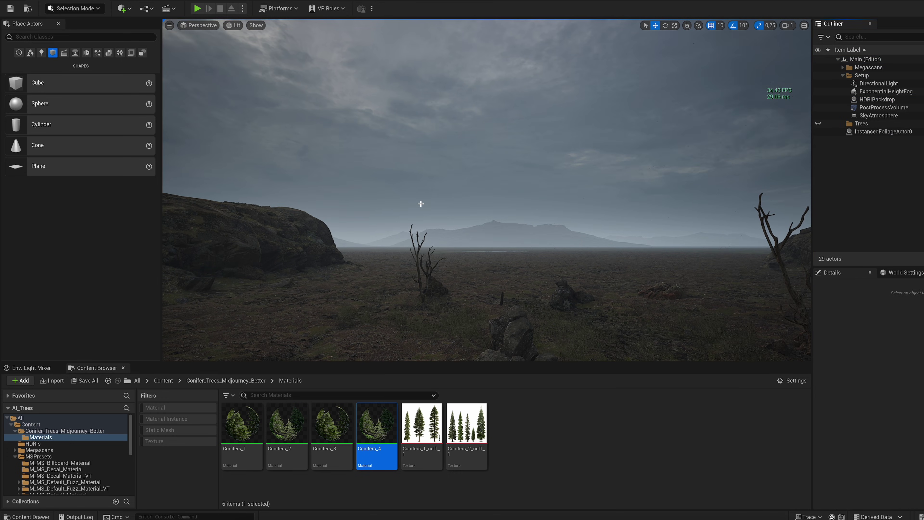
Enter Foliage mode, select the seven conifer foliage types, and paint a first group of trees across the plain.
{"action": "key", "text": "shift+3"}
{"action": "left_click", "coordinate": [15, 233]}
{"action": "left_click", "coordinate": [15, 212], "text": "shift"}
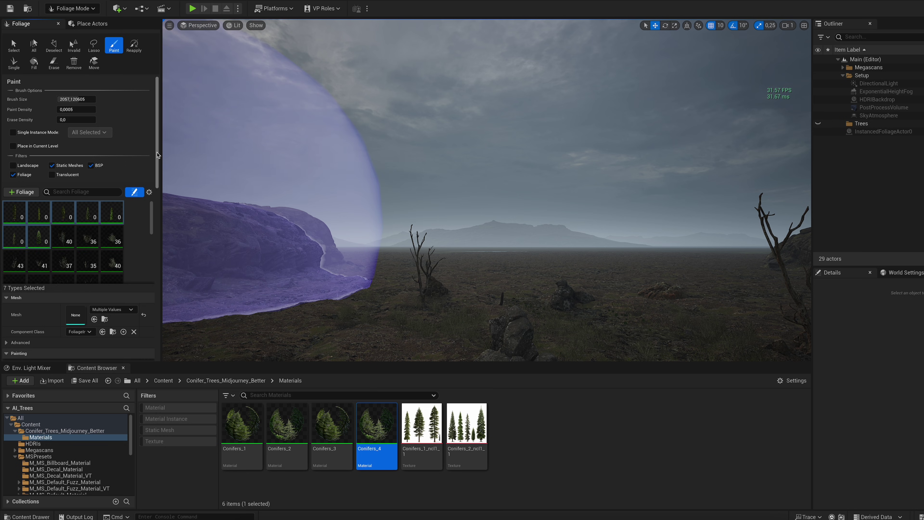
{"action": "scroll", "coordinate": [138, 153], "scroll_direction": "down", "scroll_amount": 5}
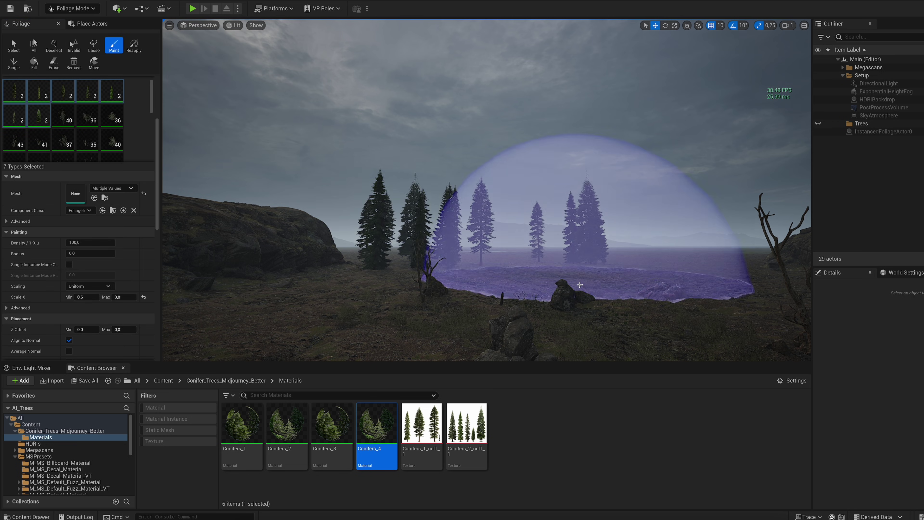
{"action": "left_click_drag", "start_coordinate": [579, 284], "coordinate": [315, 262]}
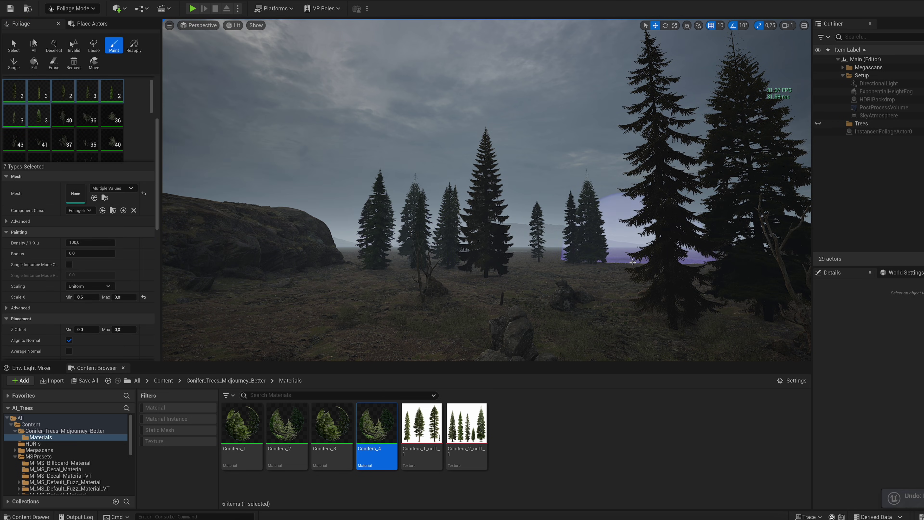
Paint more conifers around the clearing with a smaller foliage brush and leave Foliage mode.
{"action": "scroll", "coordinate": [85, 301], "scroll_direction": "down", "scroll_amount": 5}
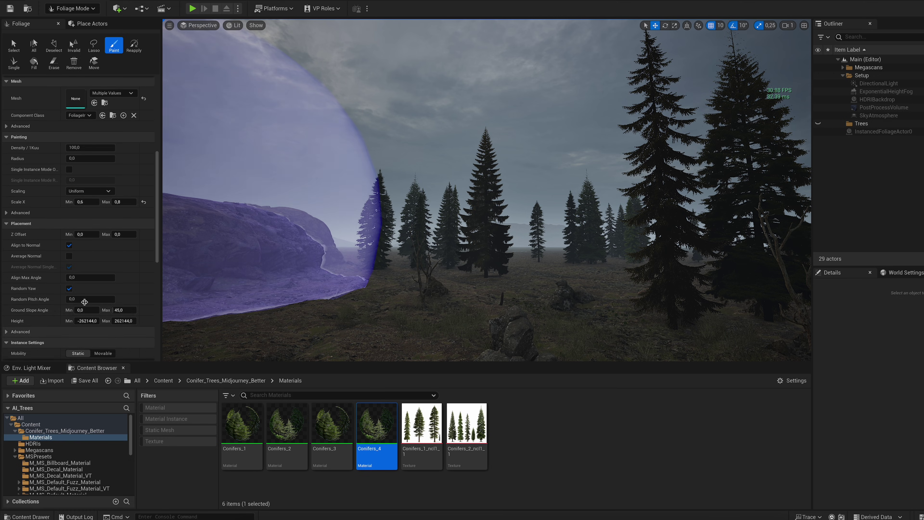
{"action": "scroll", "coordinate": [78, 112], "scroll_direction": "up", "scroll_amount": 5}
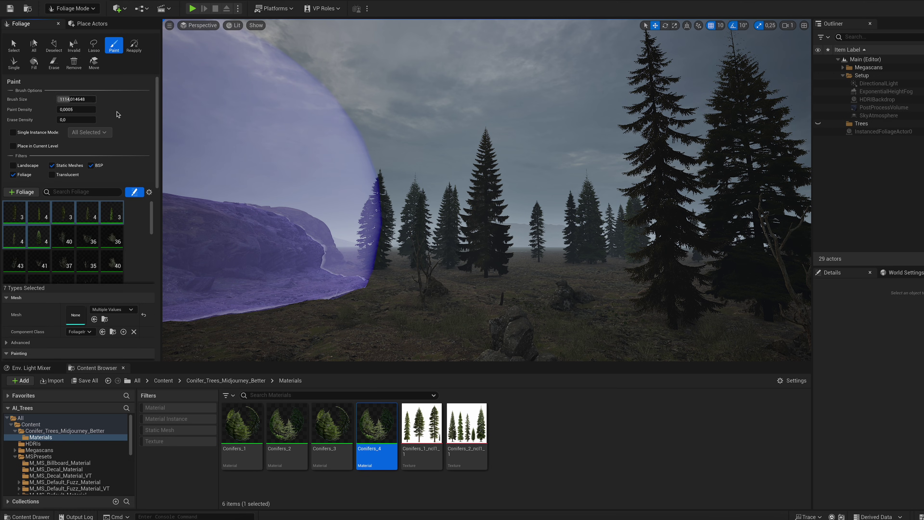
{"action": "left_click", "coordinate": [279, 308]}
{"action": "left_click", "coordinate": [574, 242]}
{"action": "right_click_drag", "start_coordinate": [575, 243], "coordinate": [698, 287]}
{"action": "left_click", "coordinate": [91, 22]}
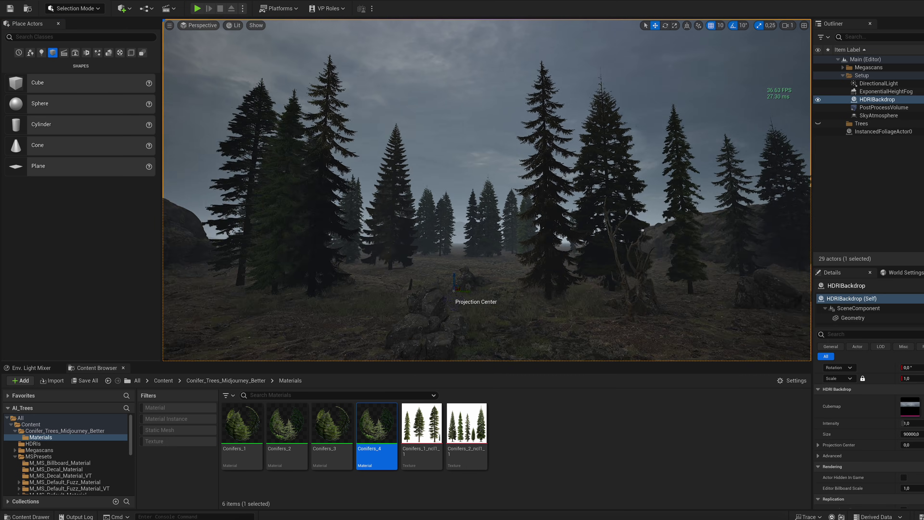
Paint a wide conifer forest over the plain towards the mountains with the brush size raised to 8192, and return to Selection mode.
{"action": "right_click_drag", "start_coordinate": [487, 189], "coordinate": [473, 219]}
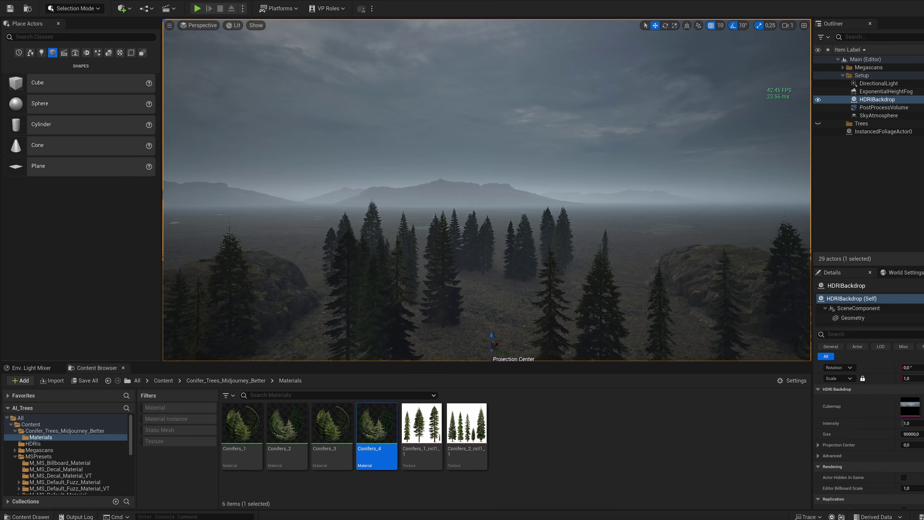
{"action": "key", "text": "shift+3"}
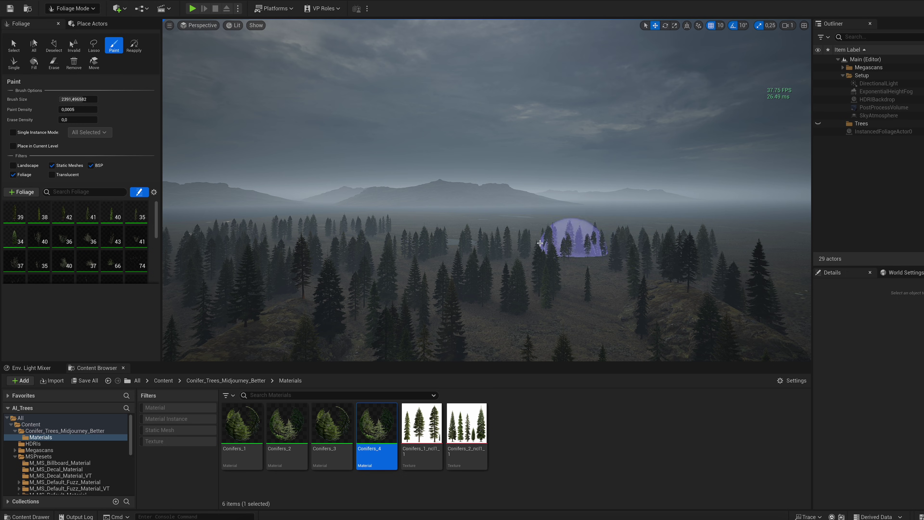
{"action": "left_click", "coordinate": [762, 249]}
{"action": "right_click_drag", "start_coordinate": [762, 249], "coordinate": [761, 273]}
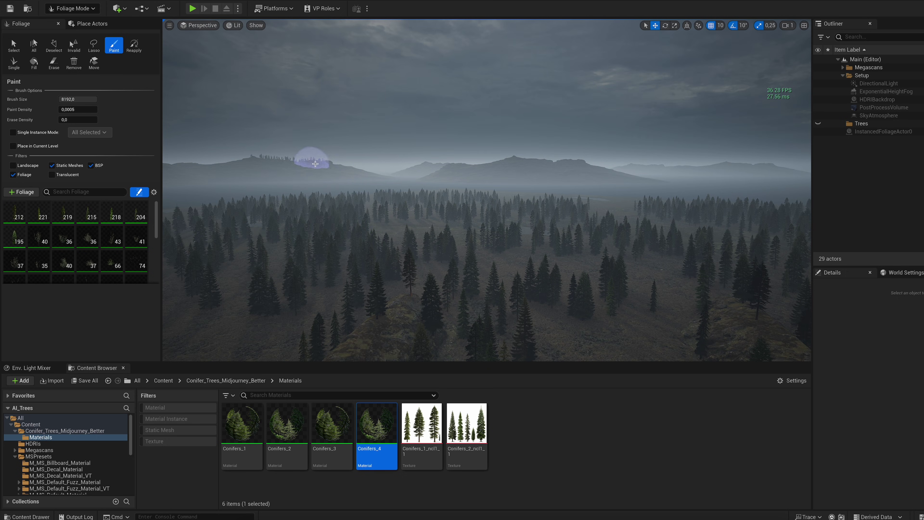
{"action": "left_click", "coordinate": [226, 283]}
{"action": "right_click_drag", "start_coordinate": [275, 211], "coordinate": [226, 236]}
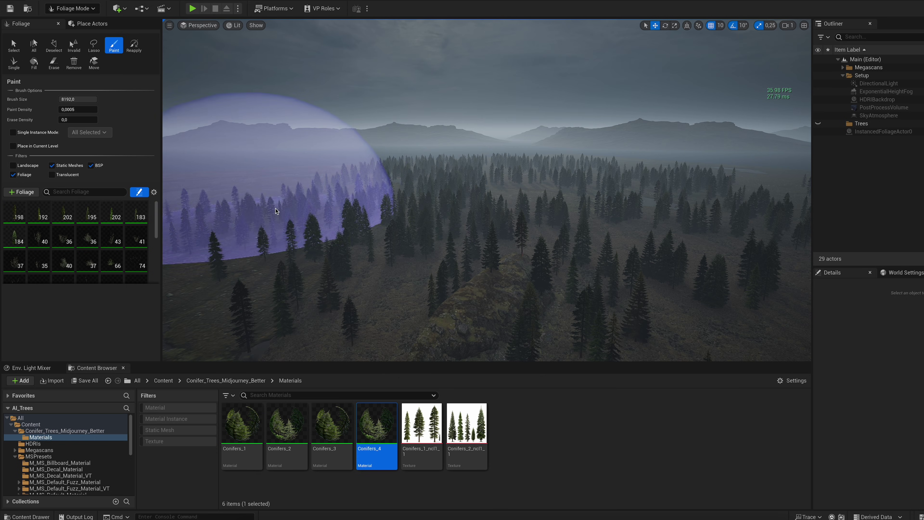
{"action": "left_click", "coordinate": [72, 9]}
{"action": "left_click", "coordinate": [73, 21]}
Place the Better_Conifers_Conifers_1_001 mesh on open ground near the forest edge and focus the view on it.
{"action": "right_click_drag", "start_coordinate": [364, 182], "coordinate": [348, 134]}
{"action": "key", "text": "w"}
{"action": "key", "text": "w"}
{"action": "right_click_drag", "start_coordinate": [473, 189], "coordinate": [473, 190]}
{"action": "left_click", "coordinate": [45, 431]}
{"action": "left_click_drag", "start_coordinate": [332, 424], "coordinate": [270, 332]}
{"action": "key", "text": "f"}
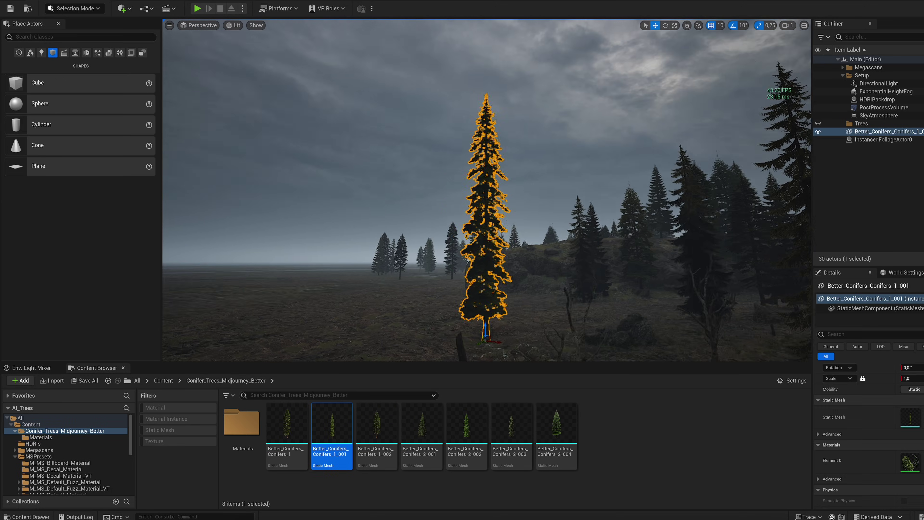
Add the Better_Conifers_Conifers_1_002 and Better_Conifers_Conifers_2_003 meshes side by side in the foreground.
{"action": "right_click_drag", "start_coordinate": [473, 189], "coordinate": [472, 186]}
{"action": "left_click", "coordinate": [473, 190]}
{"action": "left_click_drag", "start_coordinate": [243, 301], "coordinate": [243, 301]}
{"action": "left_click_drag", "start_coordinate": [511, 424], "coordinate": [320, 341]}
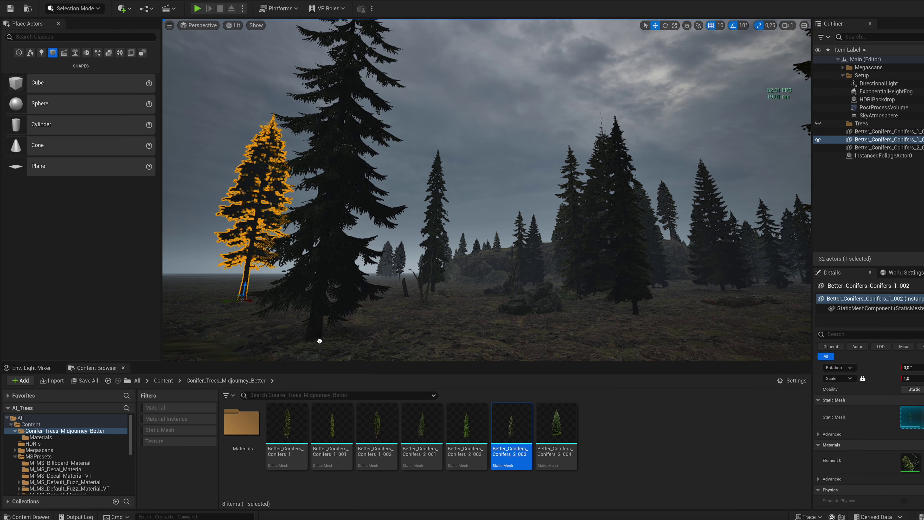